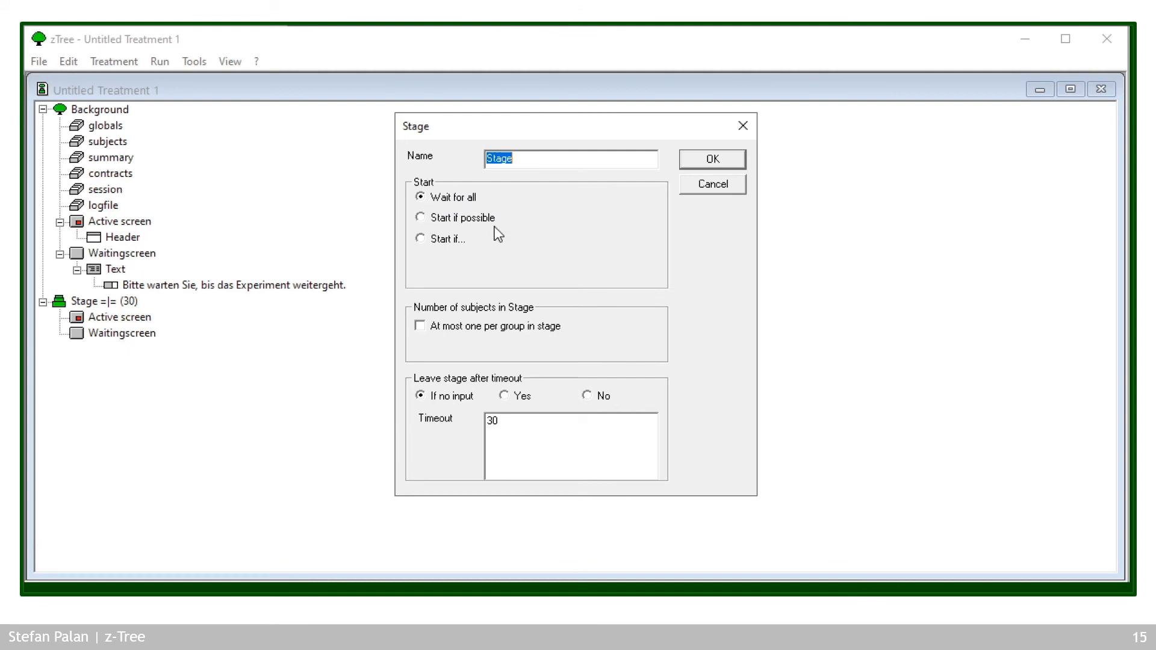
Try a conditional start of a==1 for the stage and a limit of at most one subject per group.
click(421, 219)
click(423, 241)
click(517, 241)
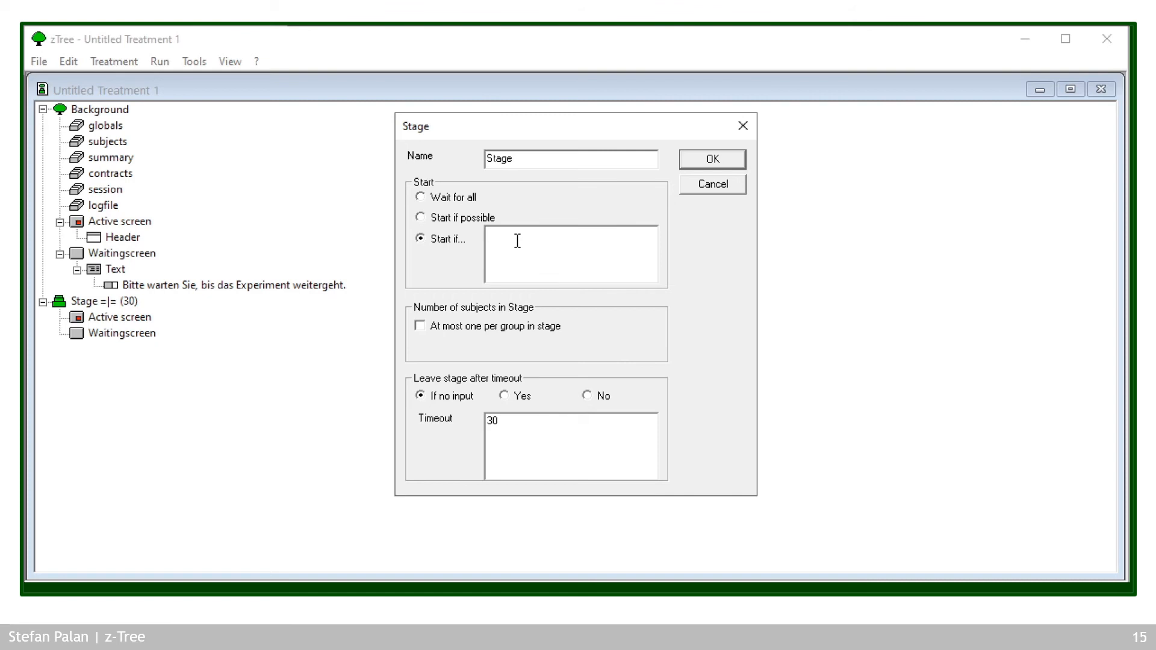
text(a==1)
click(478, 327)
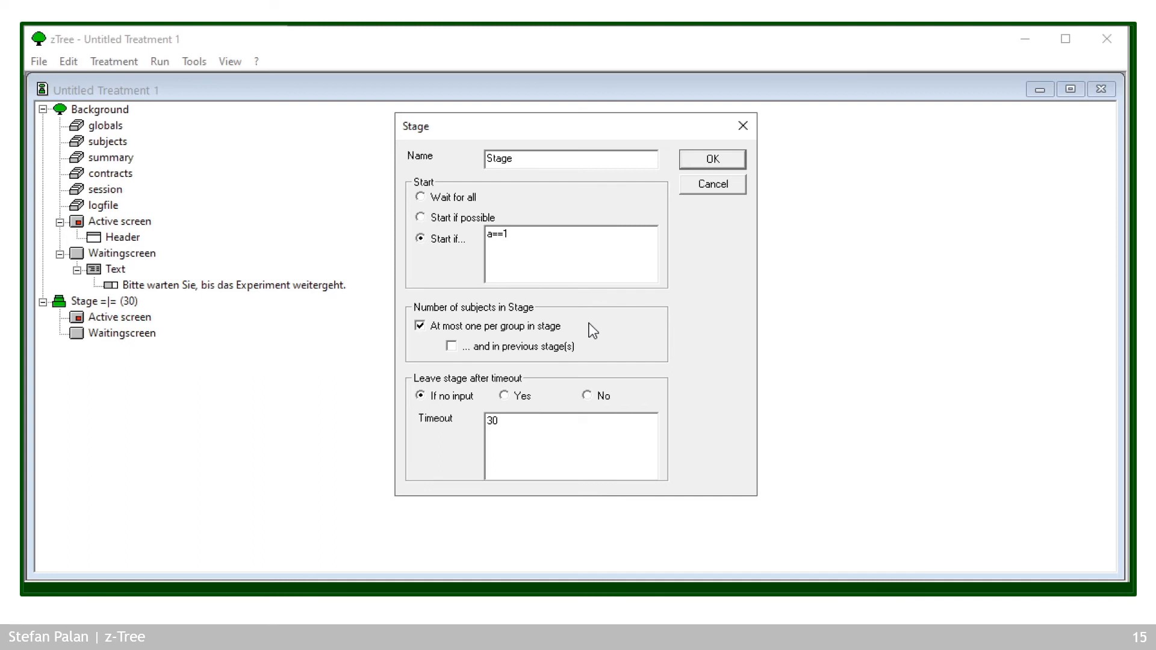
click(420, 327)
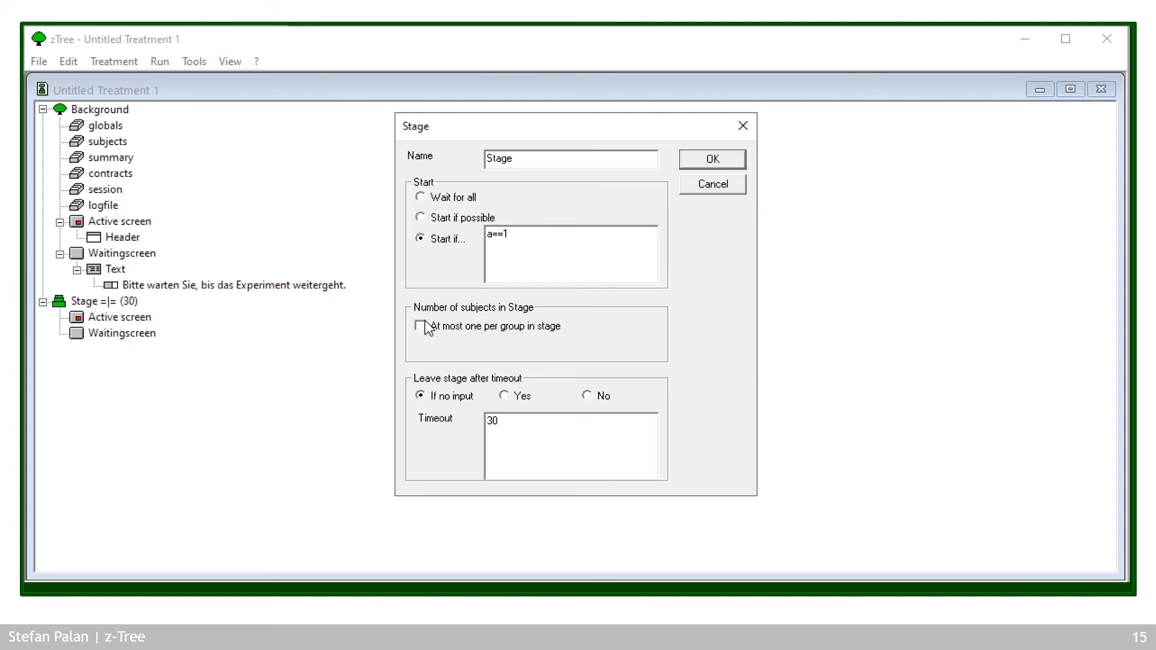
Set the stage's start option to Wait for all and accept the stage settings.
drag(505, 421, 484, 420)
click(501, 421)
click(452, 199)
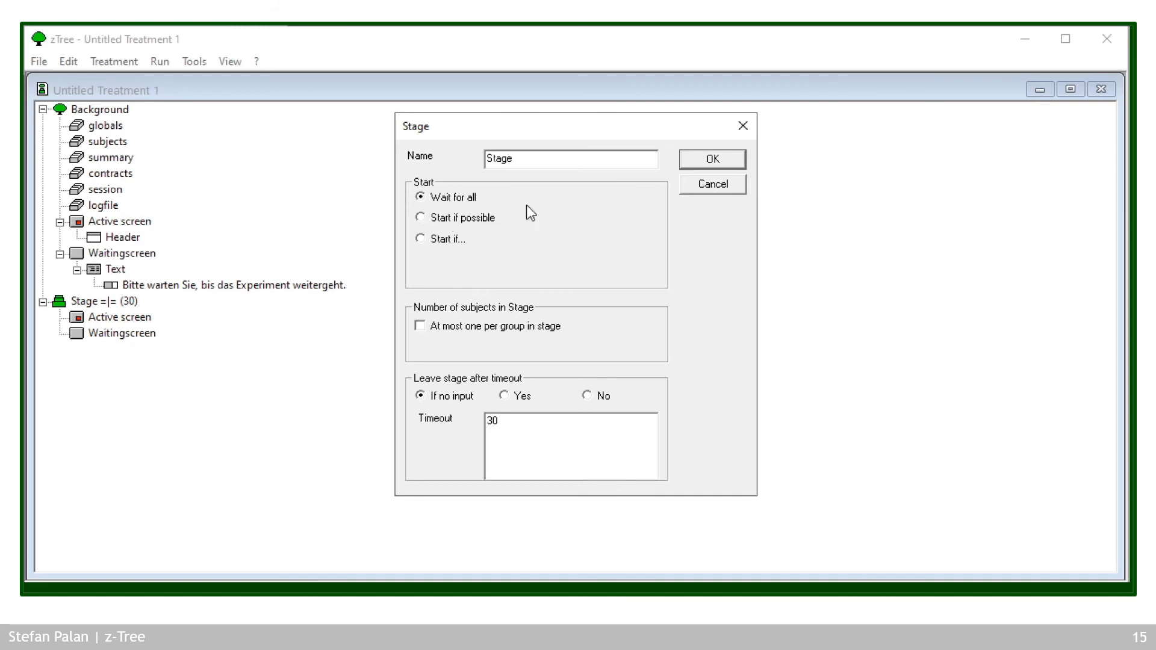
click(712, 159)
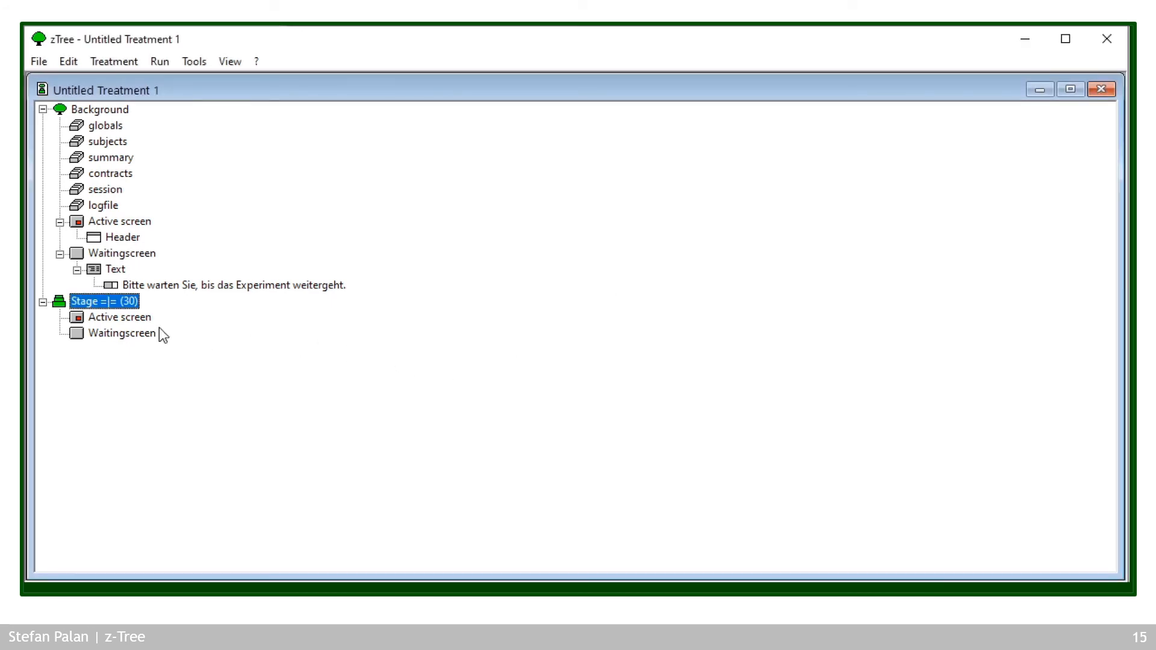
Examine the stage's two screen elements and the screen options of its active screen.
click(135, 318)
click(141, 334)
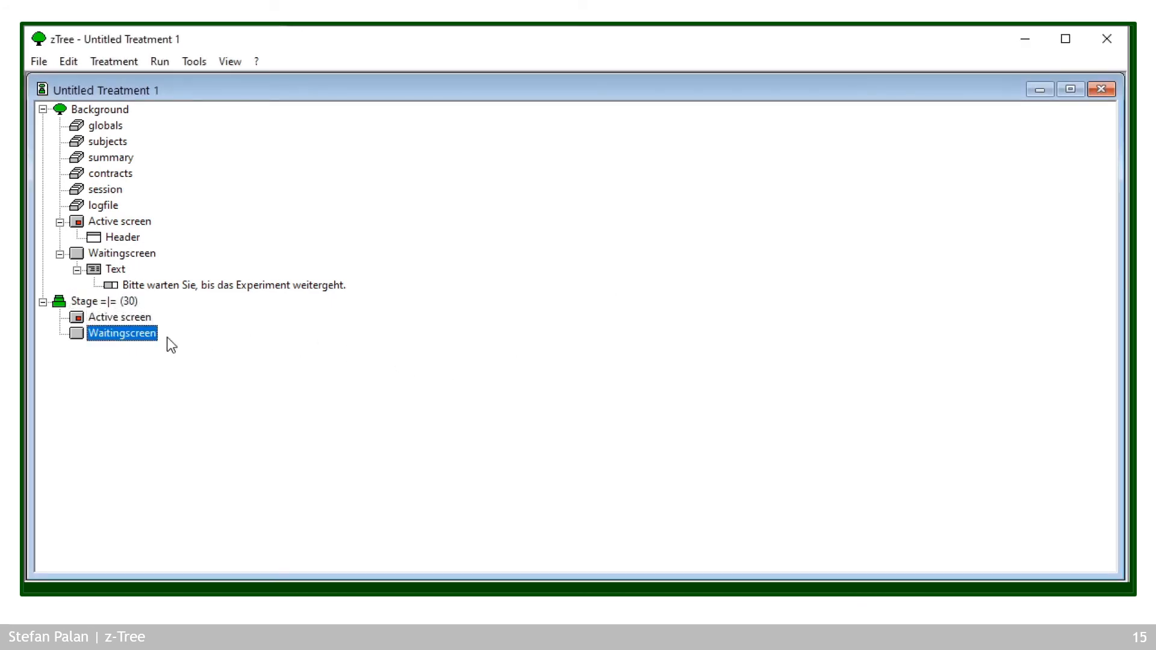
click(124, 322)
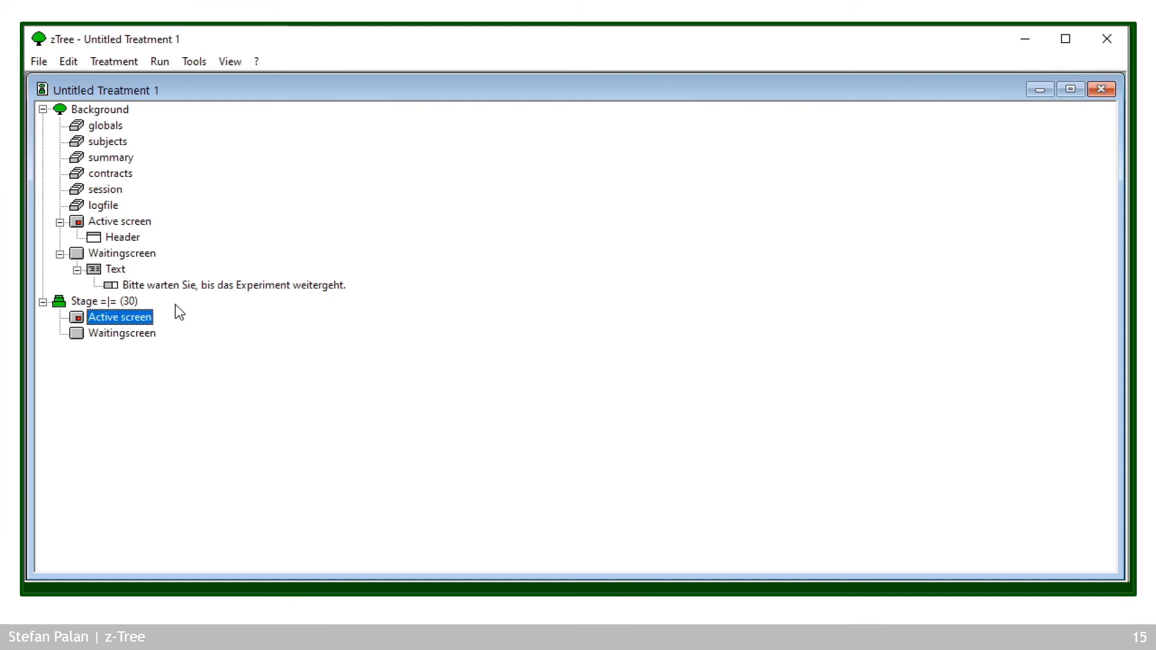
double_click(88, 322)
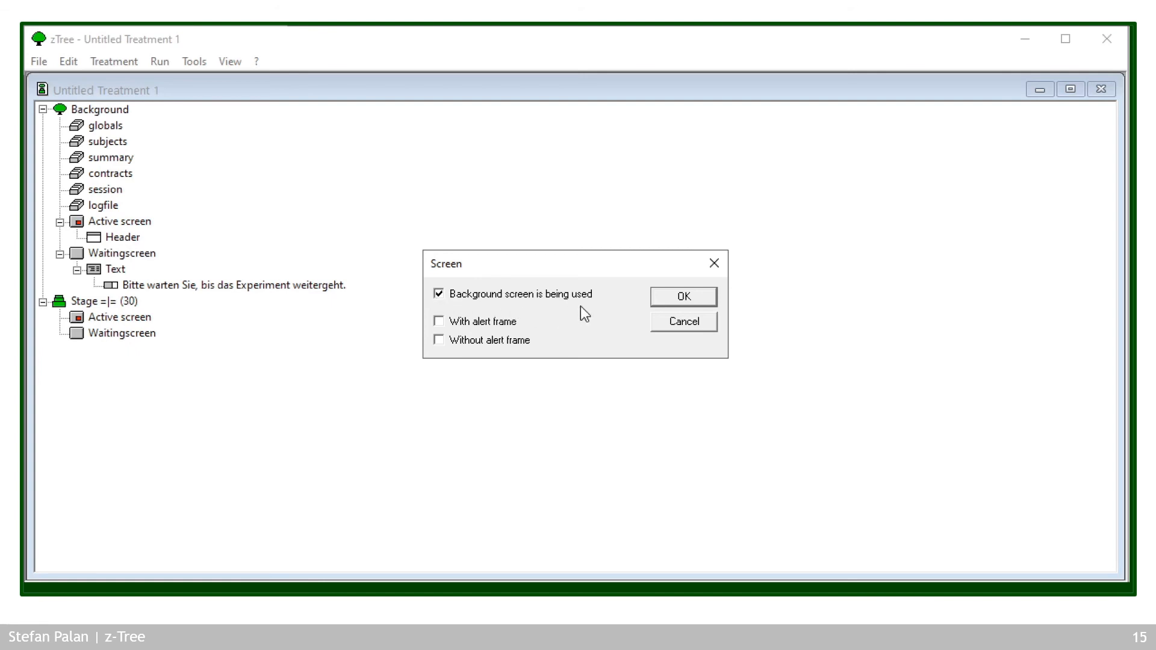
click(671, 323)
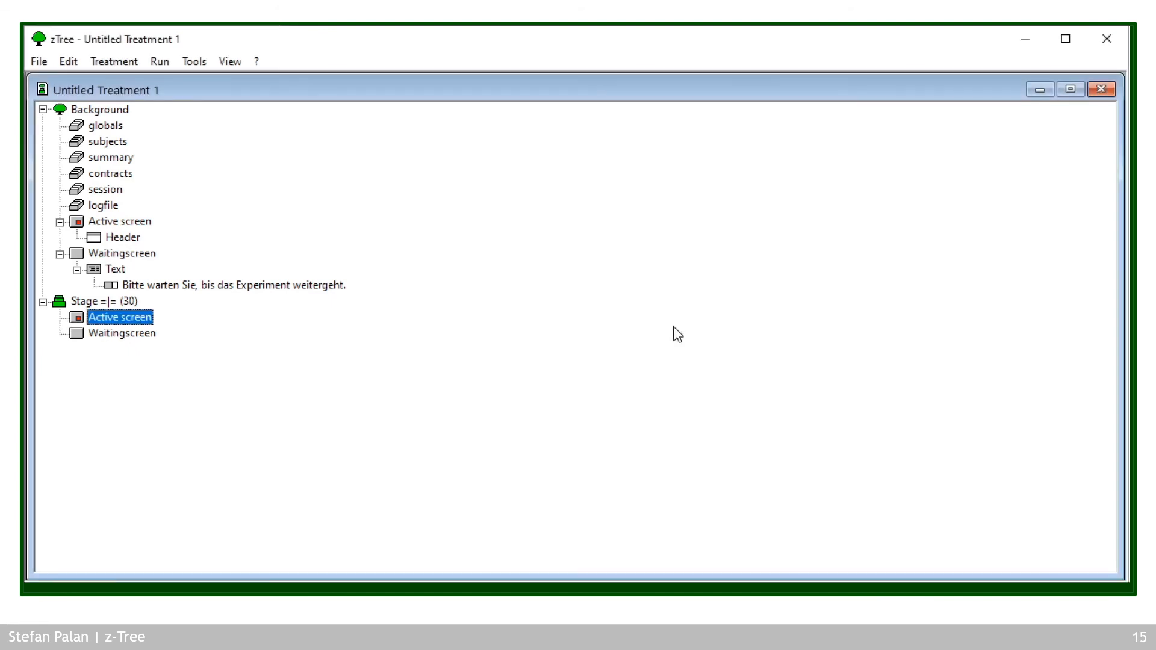
Examine the screen options of the Background's active screen.
click(125, 221)
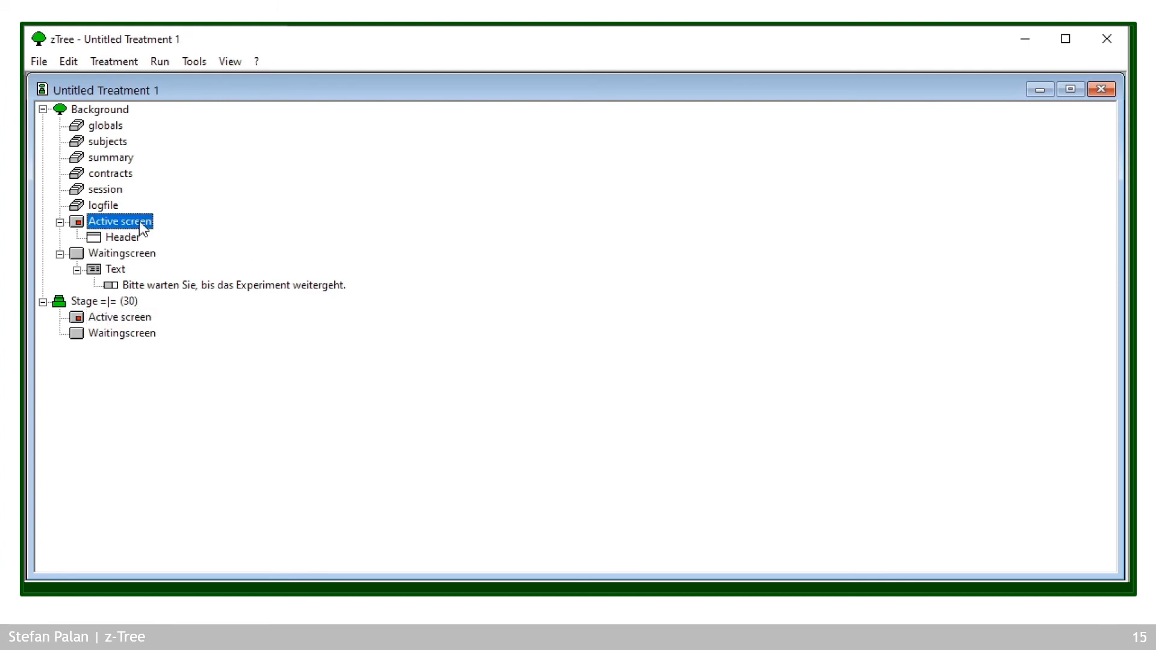
double_click(140, 224)
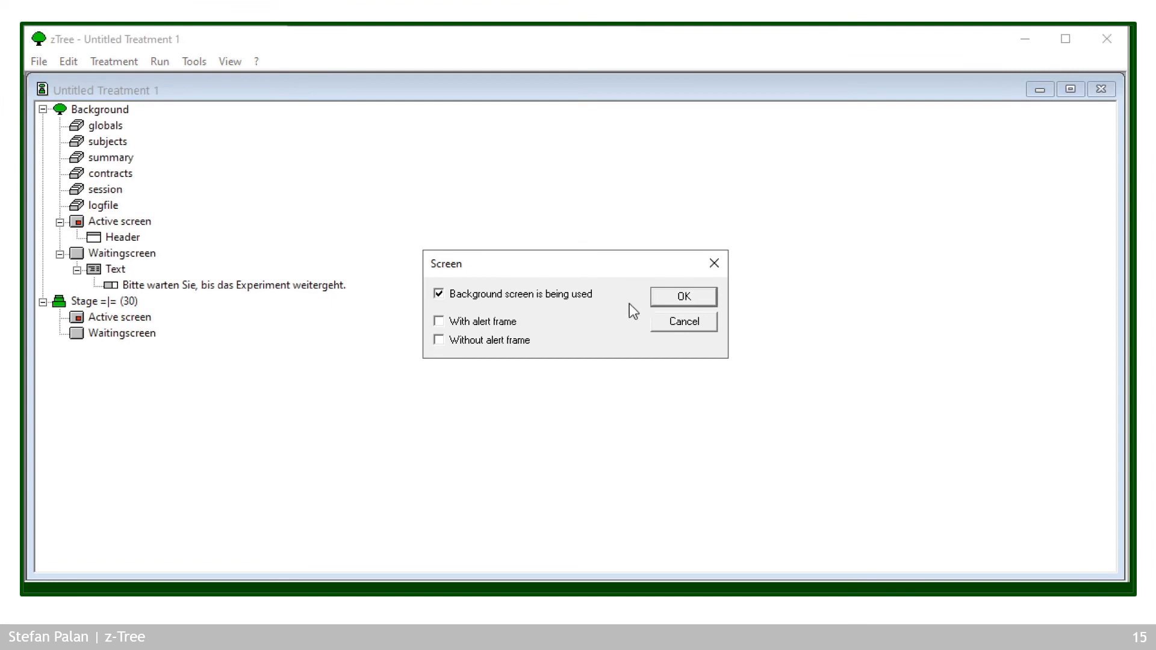
click(669, 324)
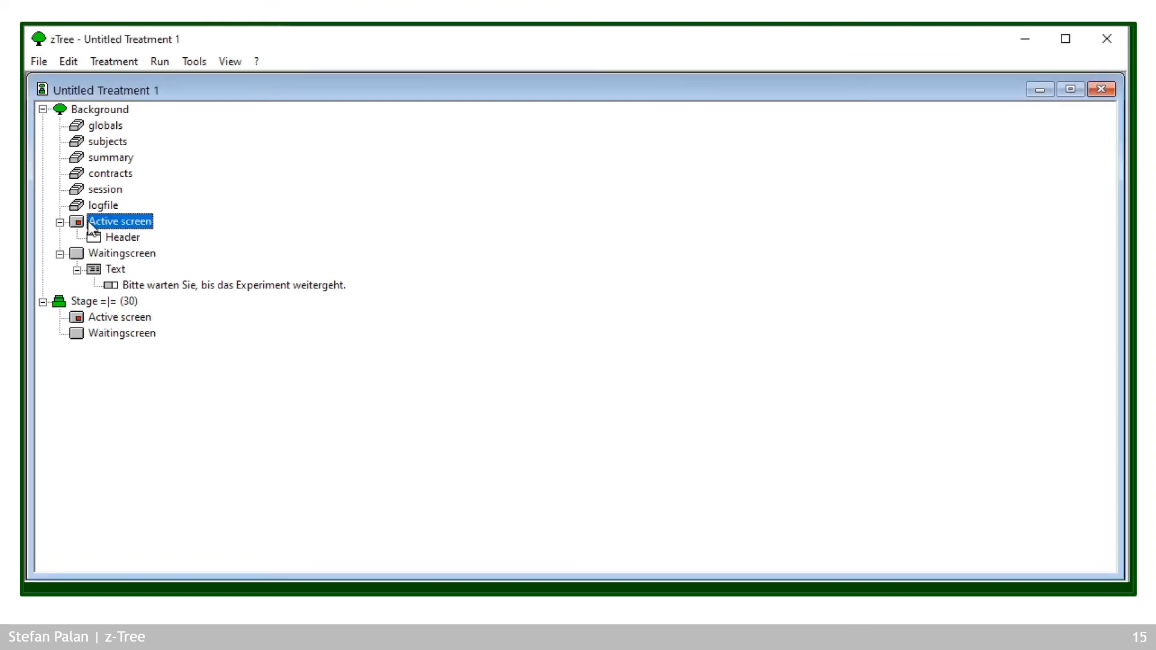
Examine the Background header box's settings, including the period, trial prefix, remaining time and decision prompt terms, and close it without changes.
click(111, 238)
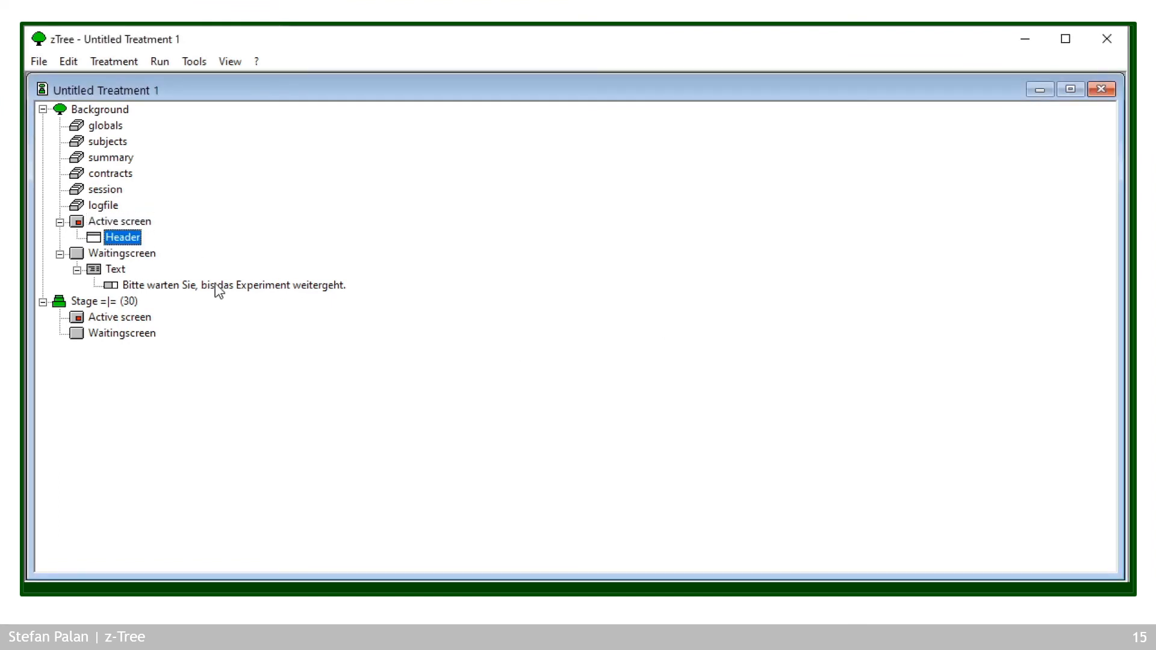
double_click(123, 239)
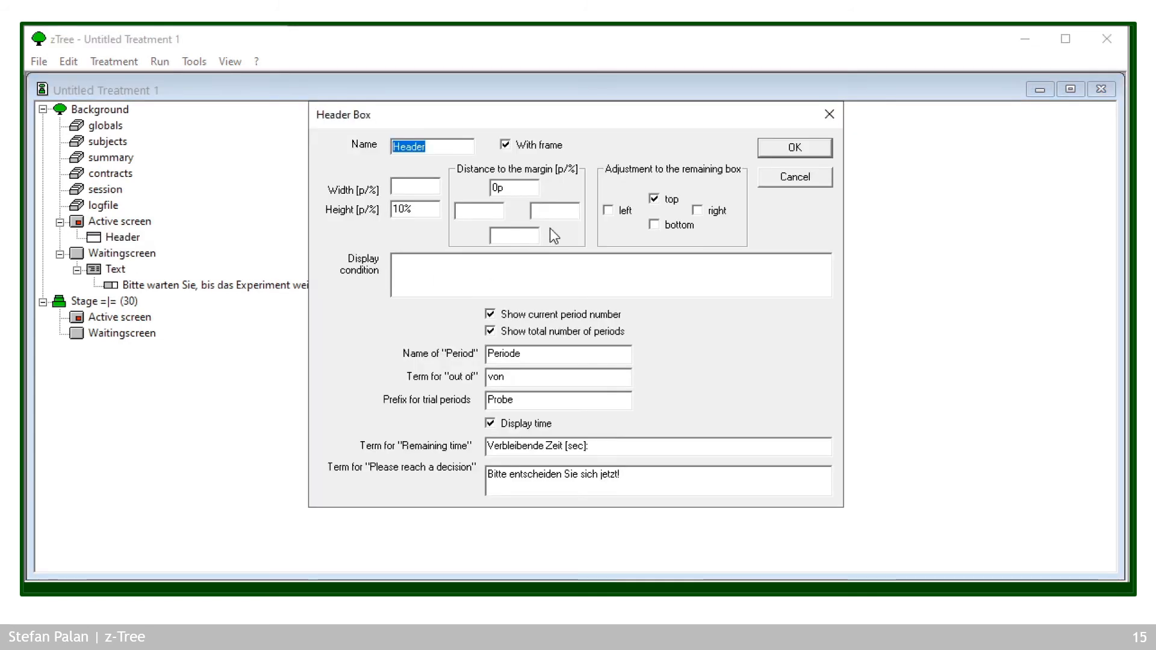
click(524, 356)
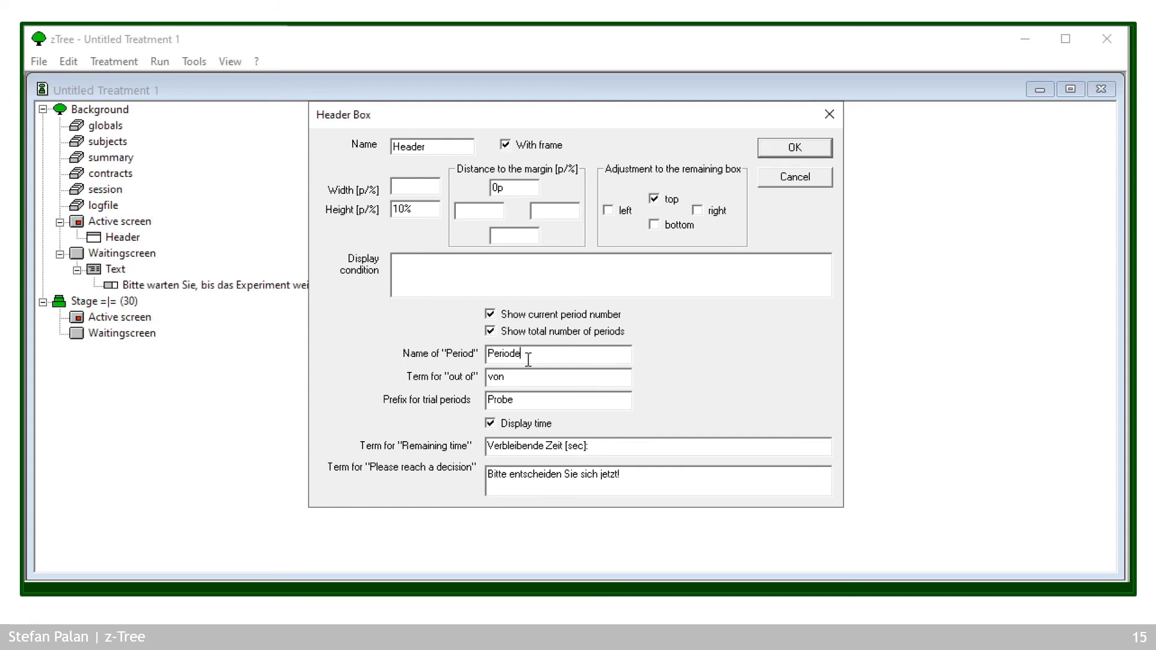
click(513, 378)
drag(530, 379, 481, 374)
click(533, 401)
click(548, 354)
click(549, 380)
drag(543, 359, 480, 409)
drag(601, 451, 446, 445)
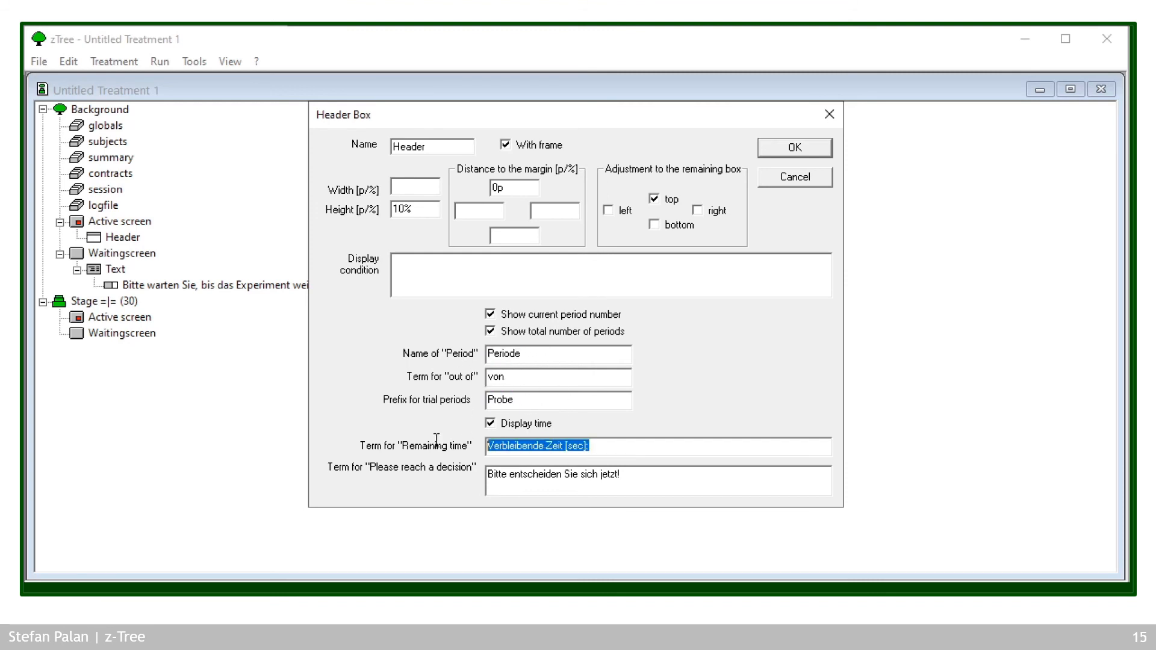
drag(488, 476, 655, 472)
click(634, 476)
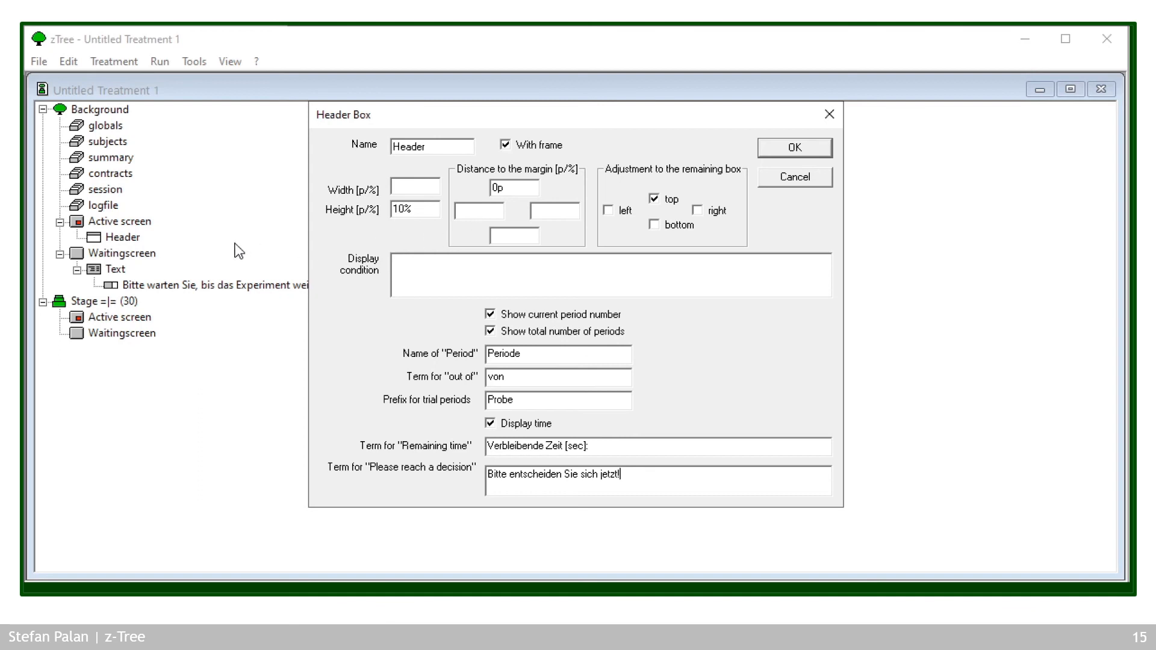
click(782, 178)
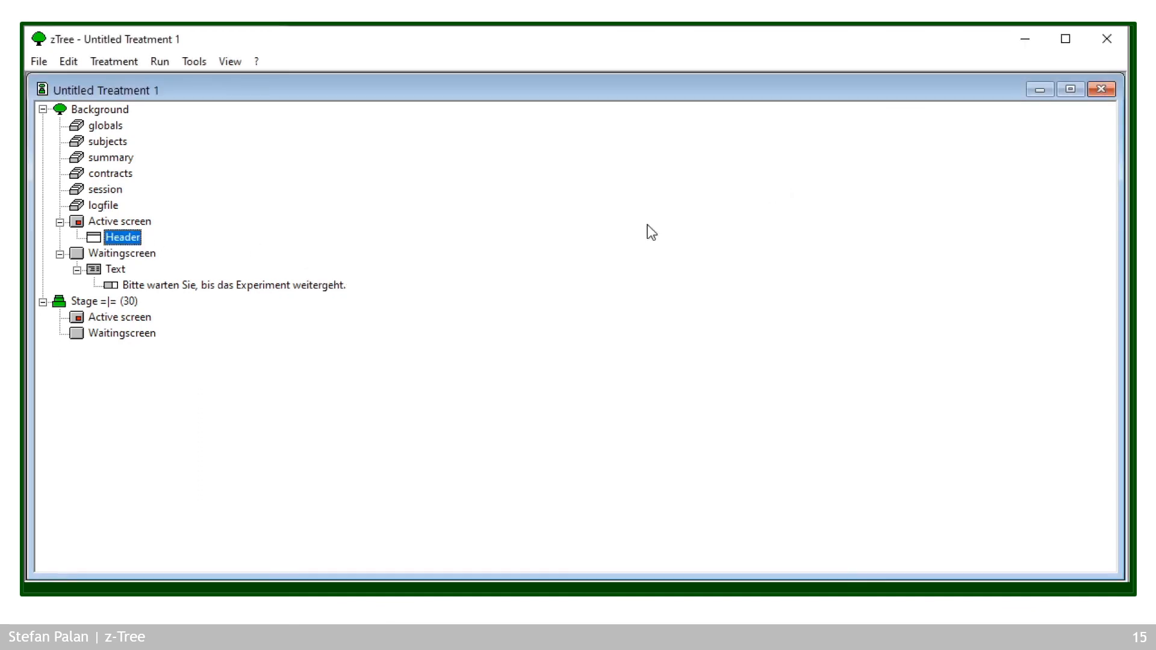
Try switching off the use of the background screen for the stage's active screen.
double_click(148, 326)
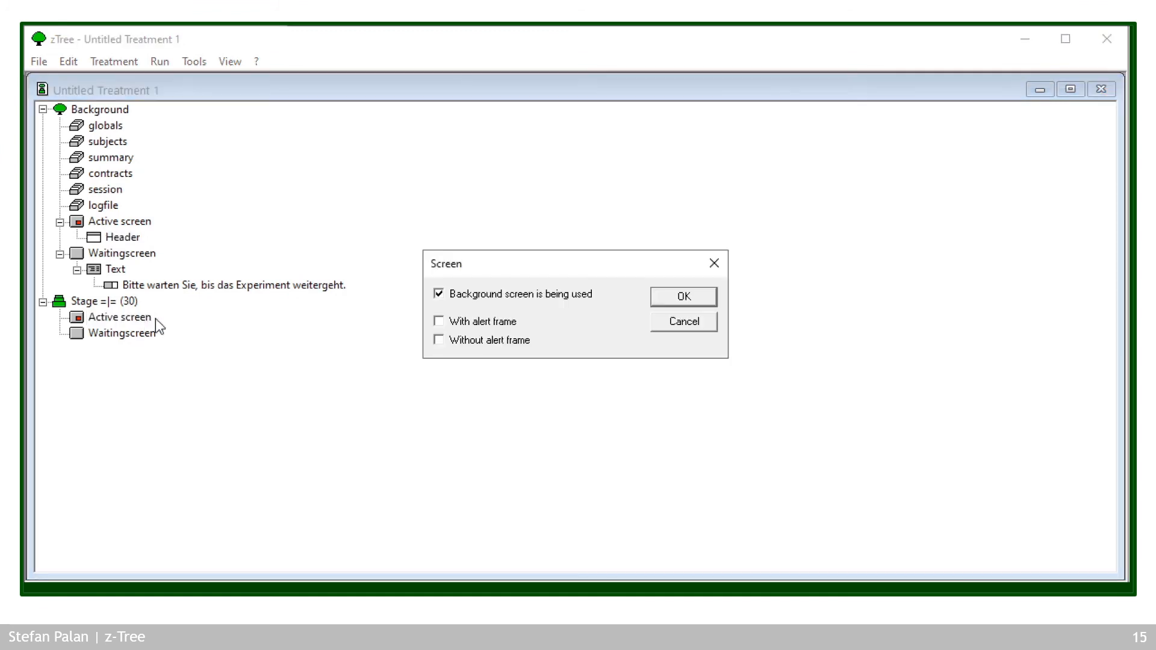
click(440, 295)
click(493, 297)
click(708, 301)
Examine the screen options of the stage's waiting screen and the text elements under the Background's waiting screen.
double_click(122, 334)
click(669, 325)
click(139, 257)
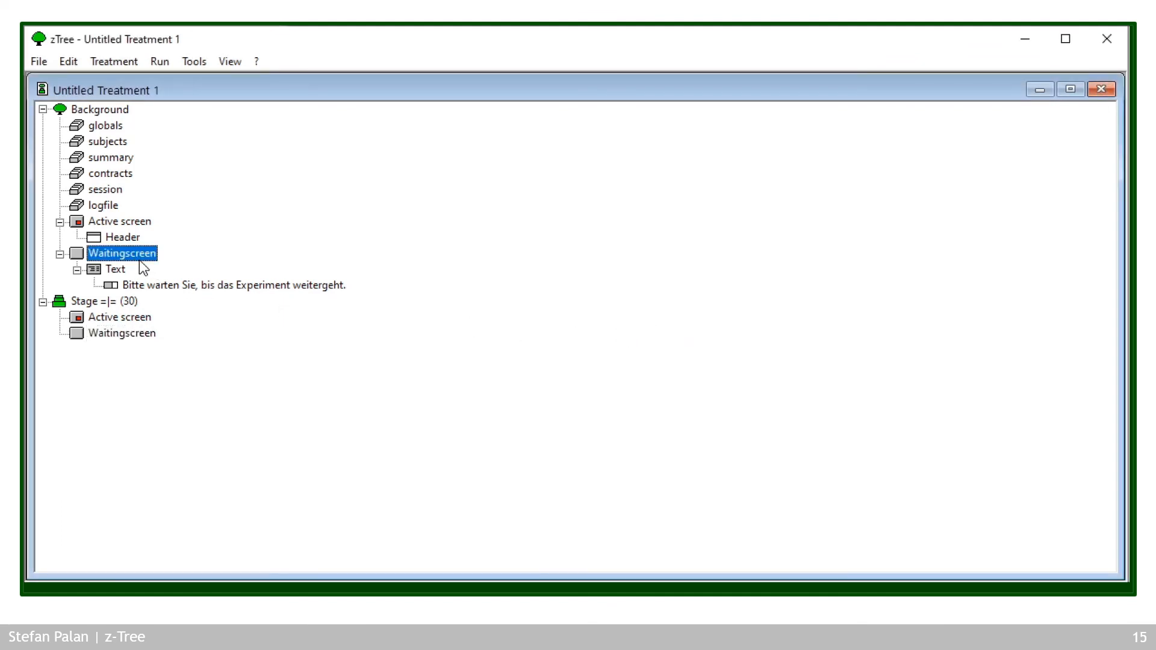
click(118, 270)
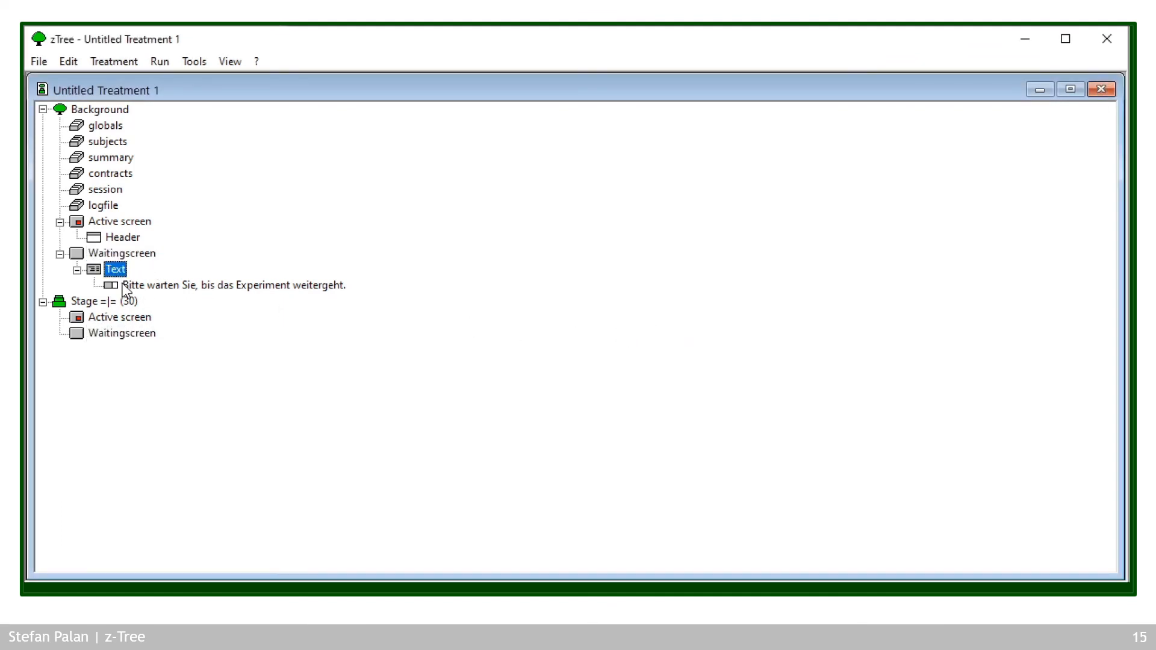
click(150, 288)
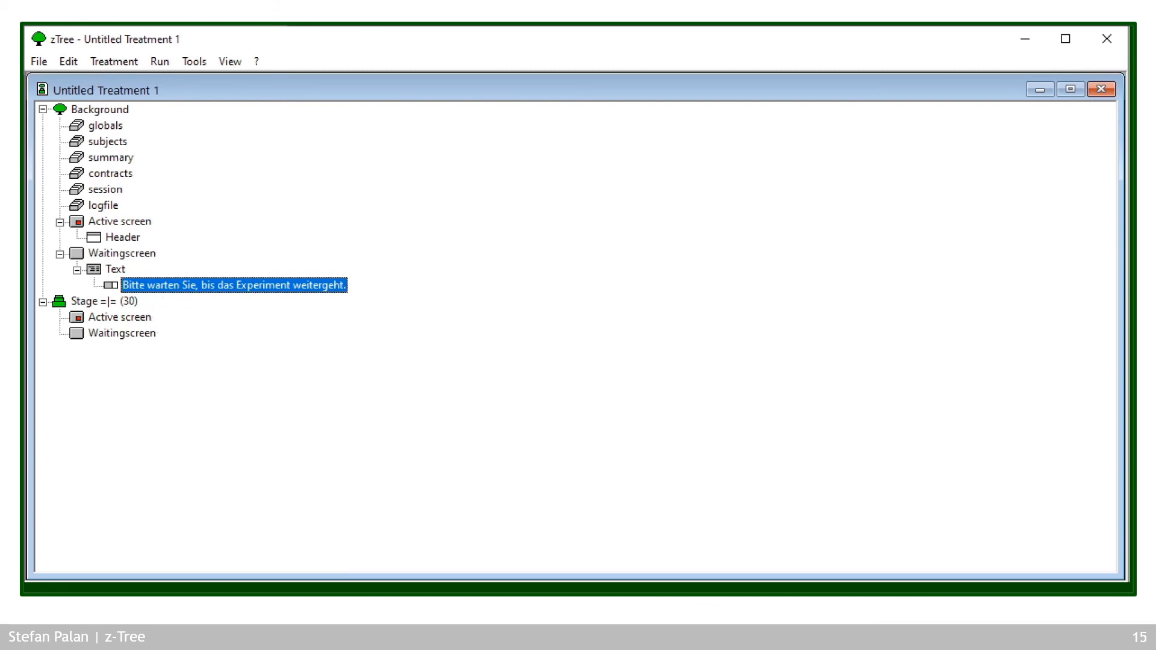
key(Right)
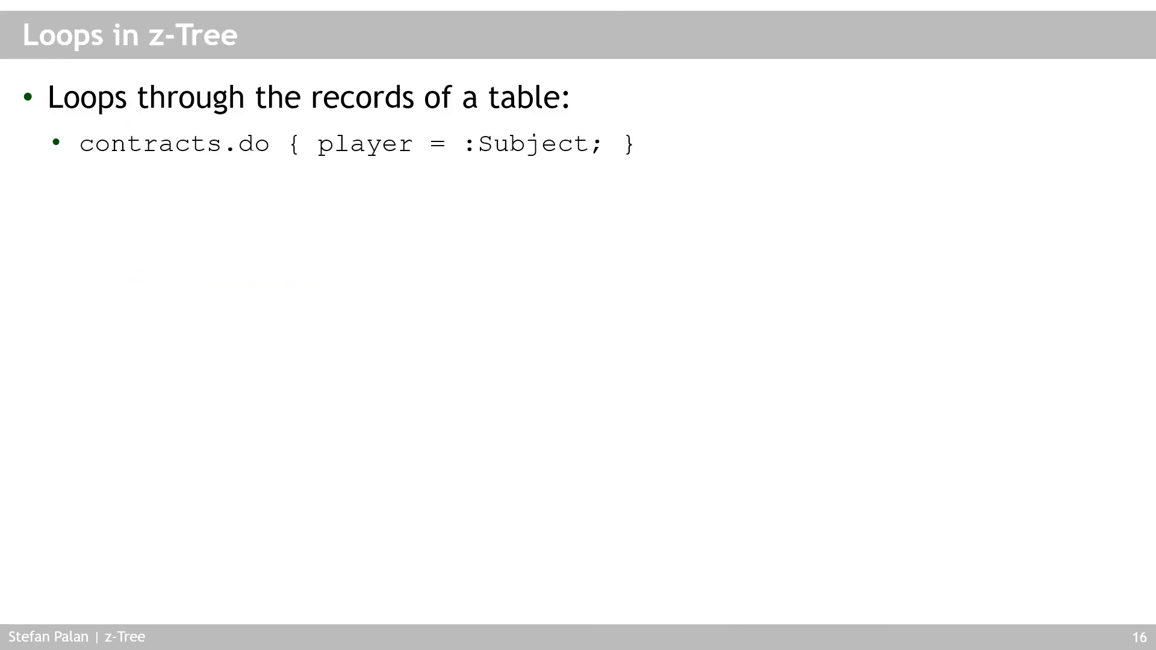